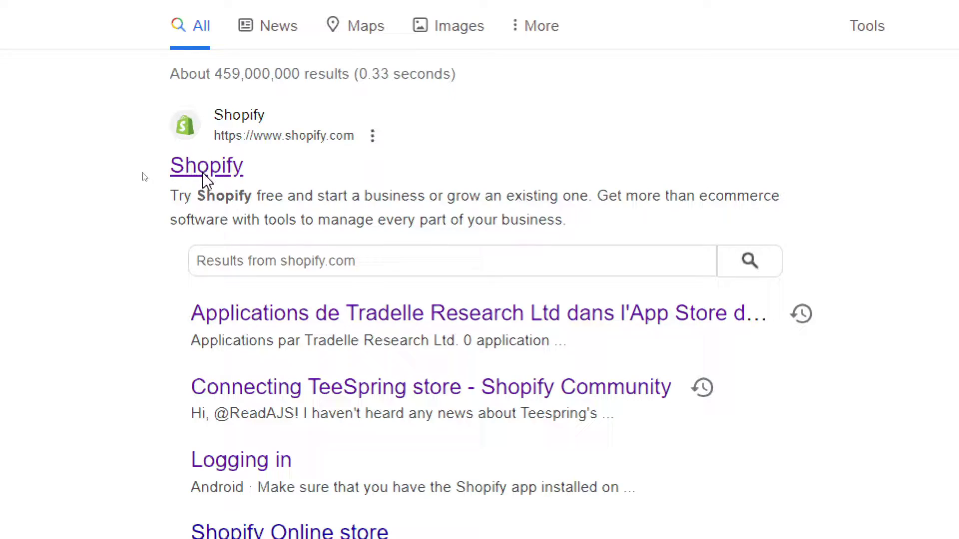
Log into the first My Store admin and search the App Store for 'airwallex', finding 0 results.
left_click(206, 173)
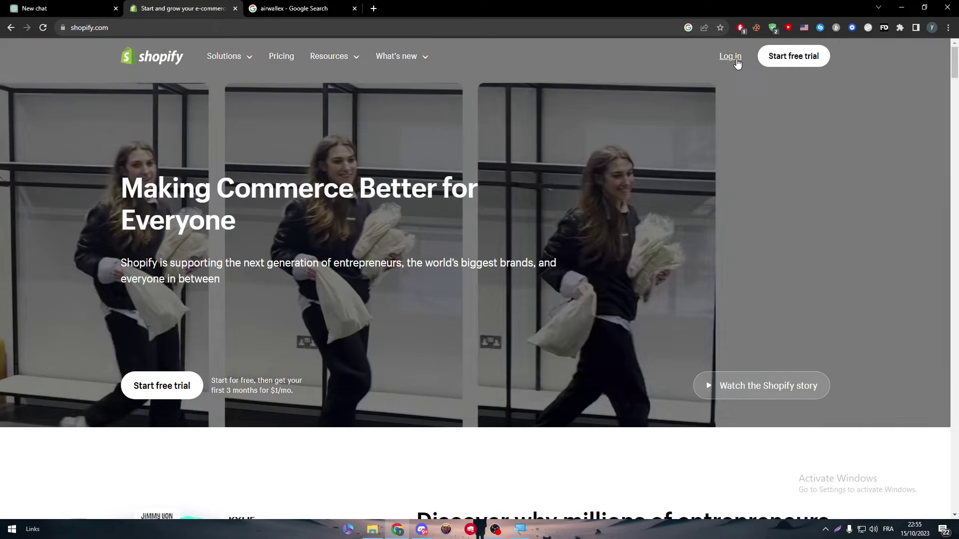
left_click(735, 60)
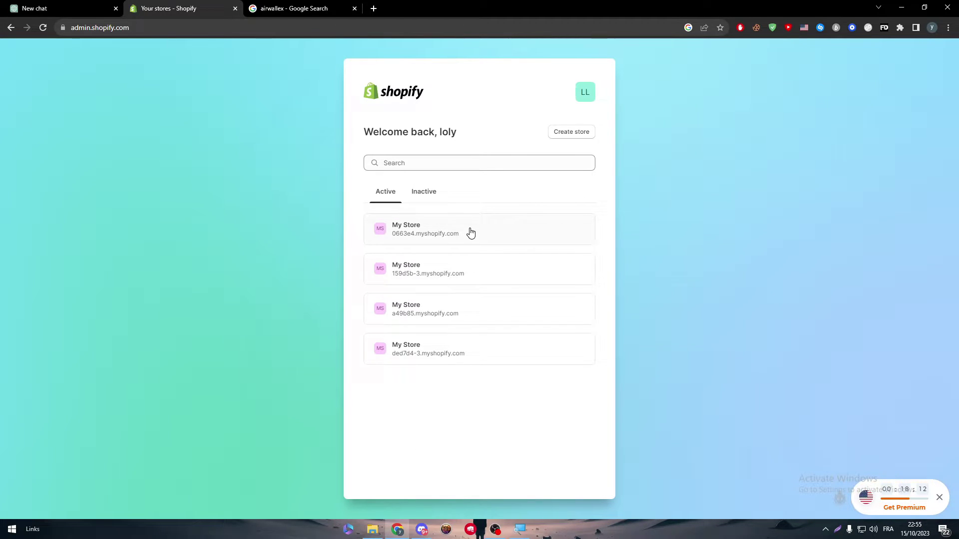
left_click(459, 239)
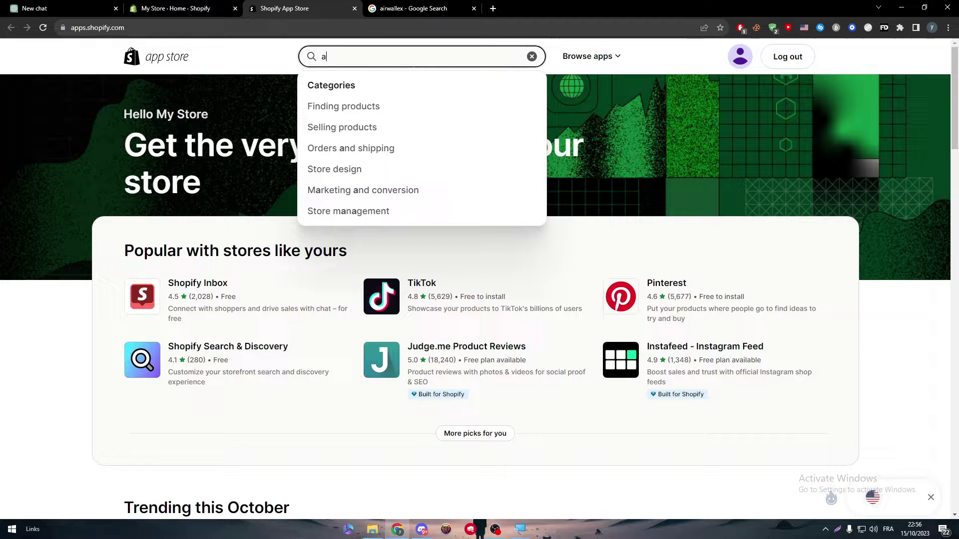
type("irwallex")
key("Return")
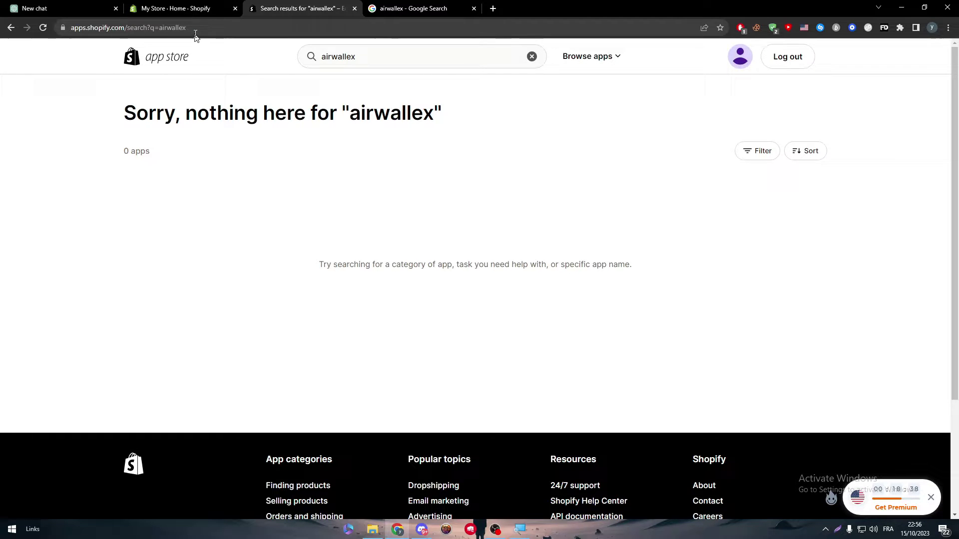
Find Airwallex in the full third-party provider list, then go back to Supported payment methods.
left_click(189, 8)
left_click(131, 401)
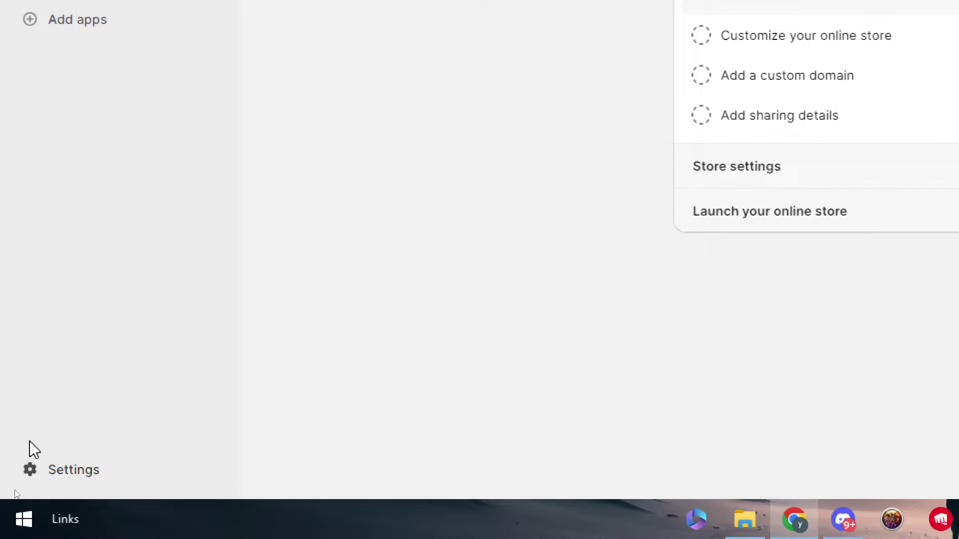
left_click(47, 476)
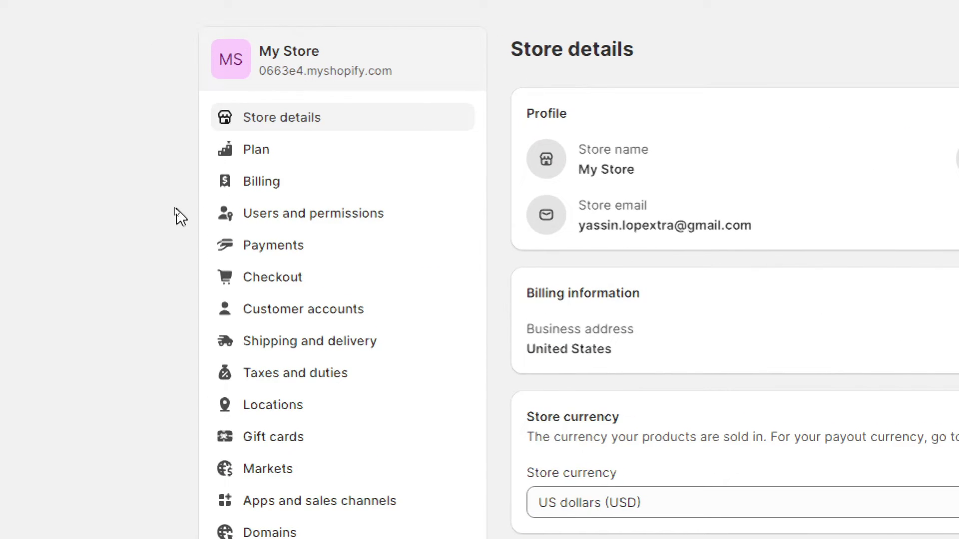
left_click(202, 227)
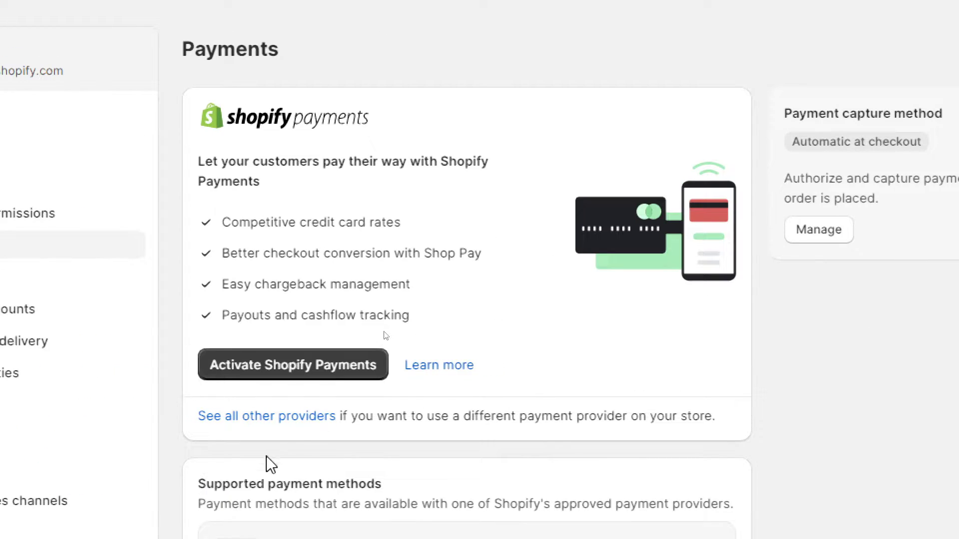
left_click(253, 418)
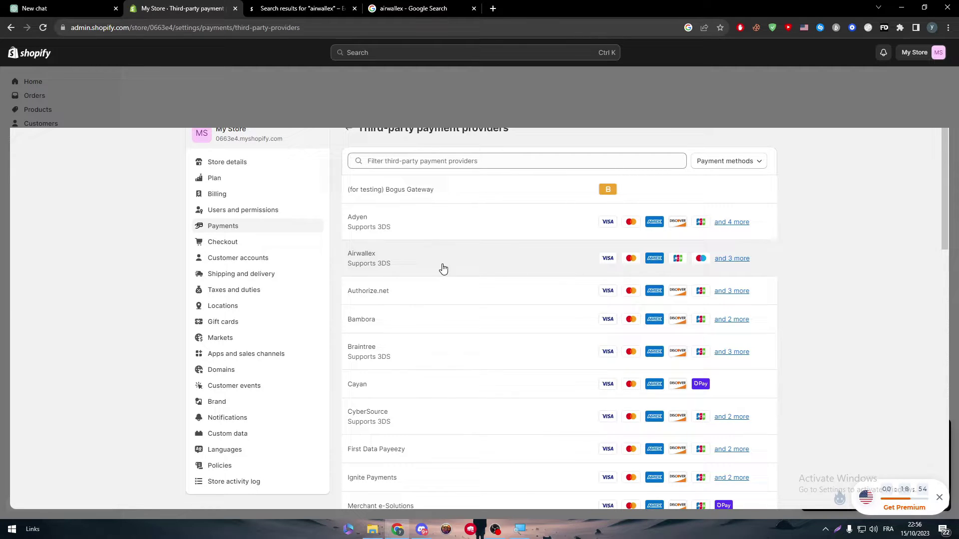
left_click(242, 226)
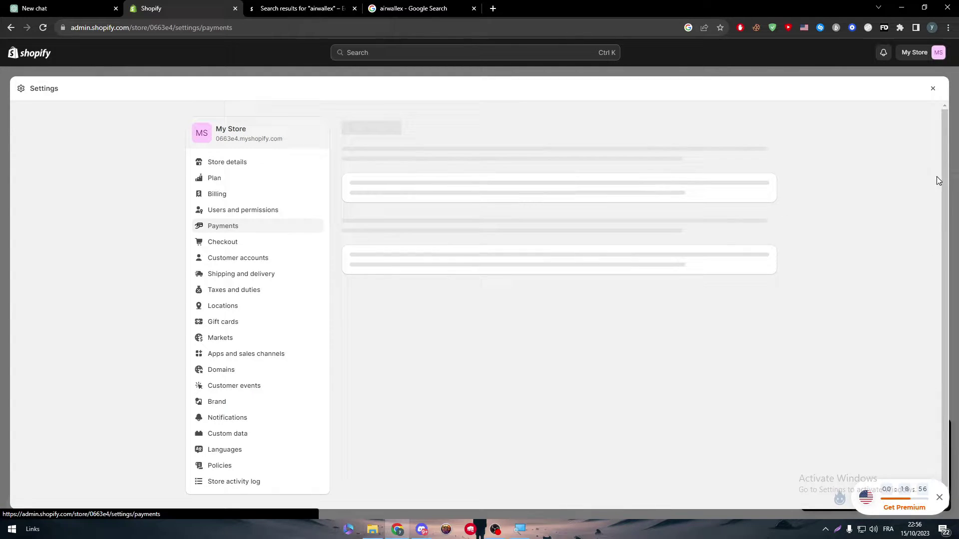
scroll(944, 140, "down", 5)
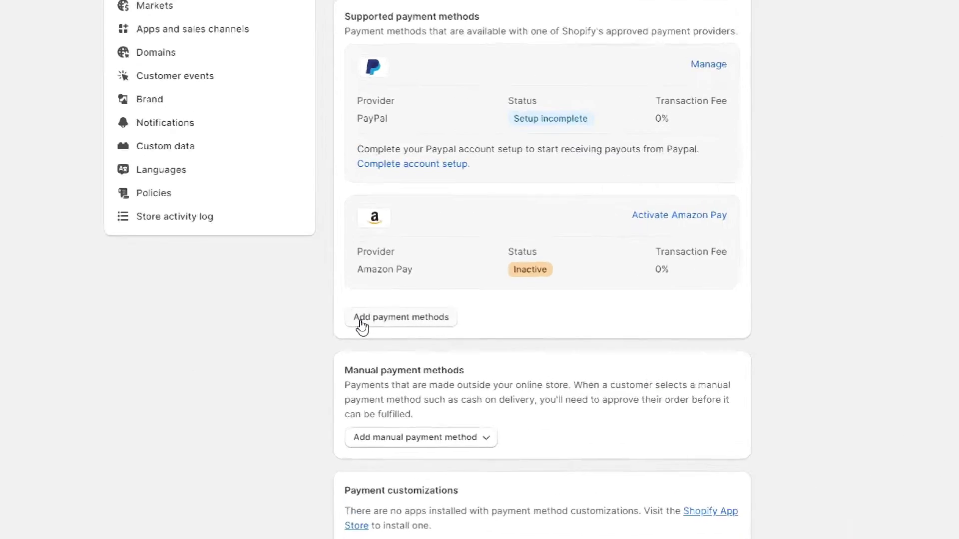
Search providers for 'air', then activate and install Airwallex - Cards and Local Payment Methods.
left_click(362, 326)
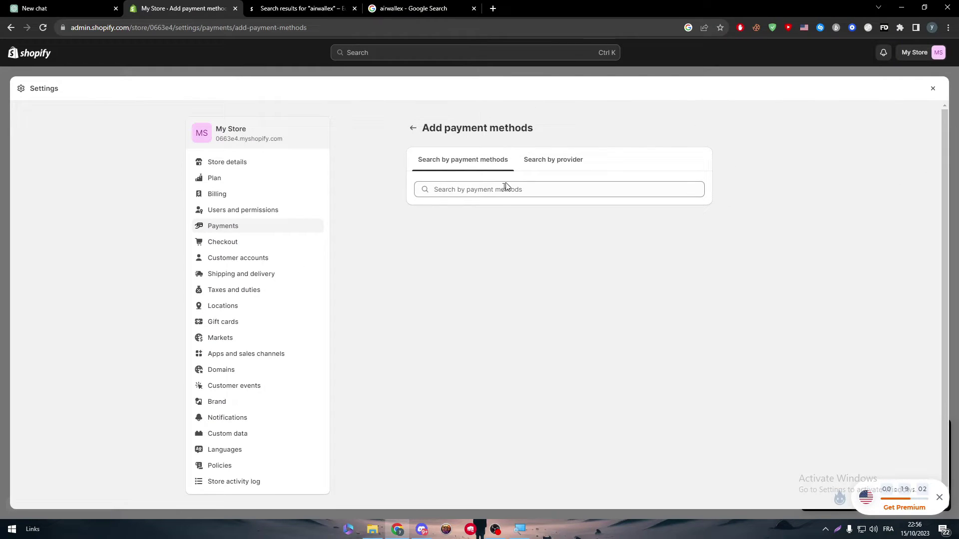
left_click(506, 188)
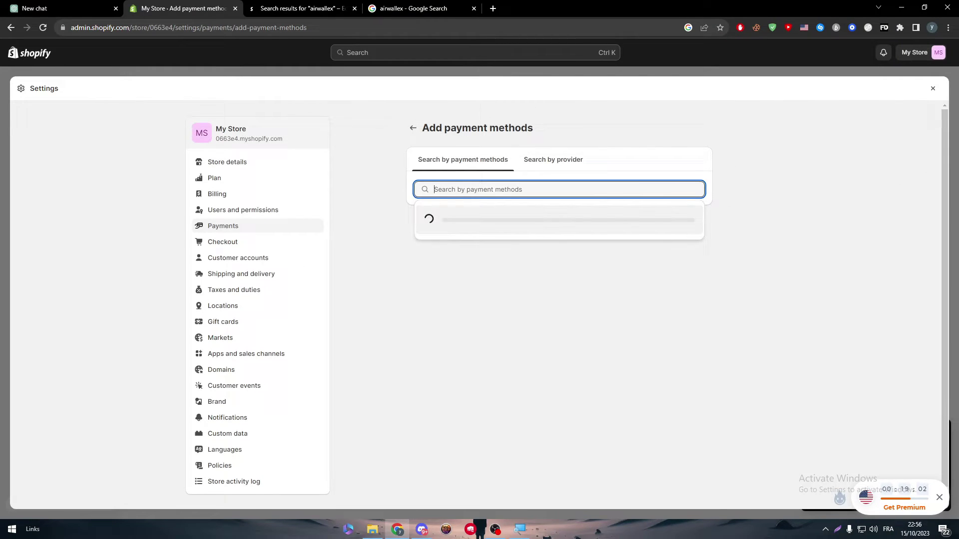
type("air")
left_click(537, 165)
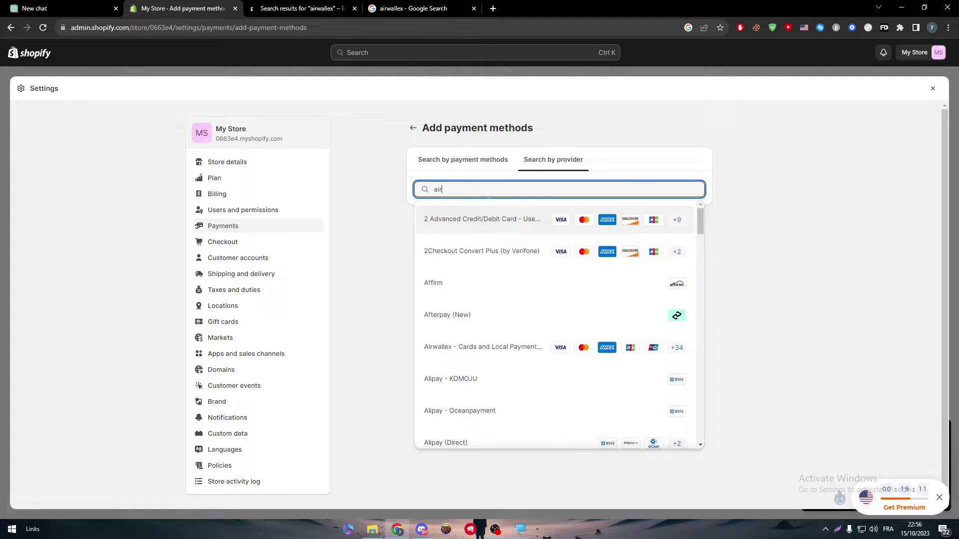
left_click(485, 218)
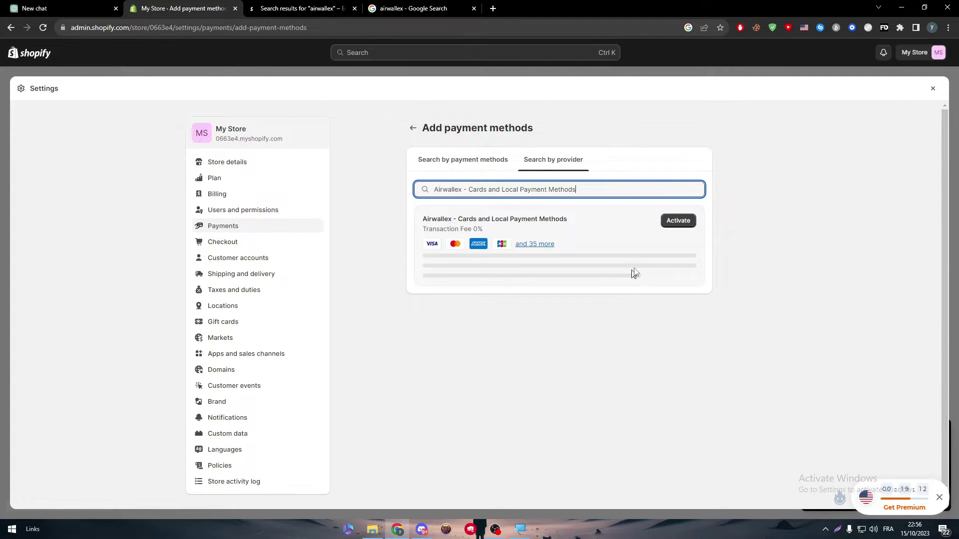
left_click(670, 220)
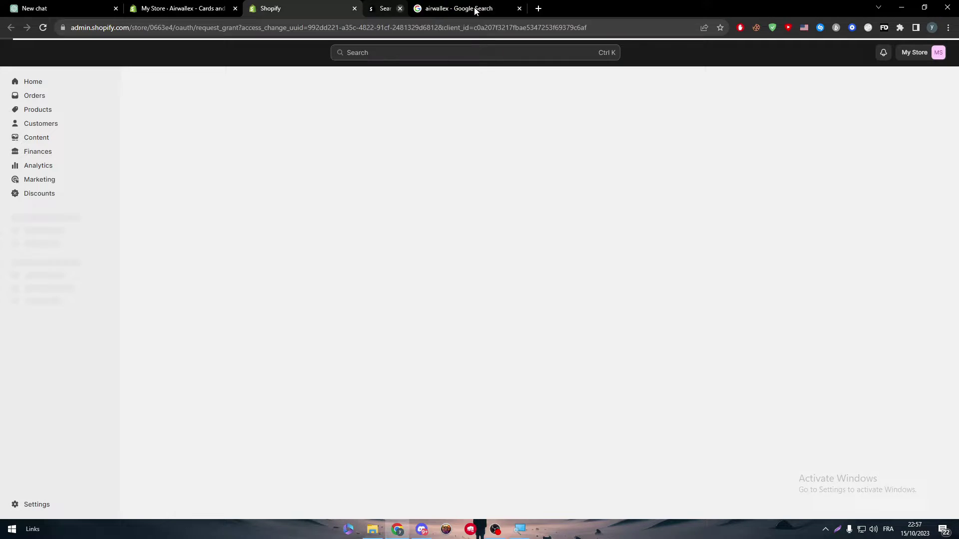
left_click(688, 86)
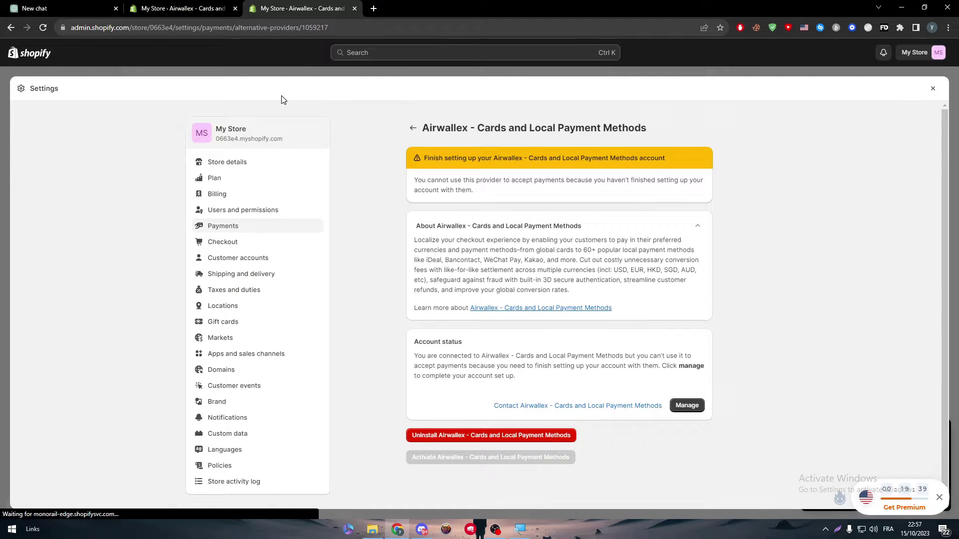
Reopen Add payment methods, search by provider and activate Airwallex again to reach its login.
left_click(223, 226)
scroll(934, 210, "down", 4)
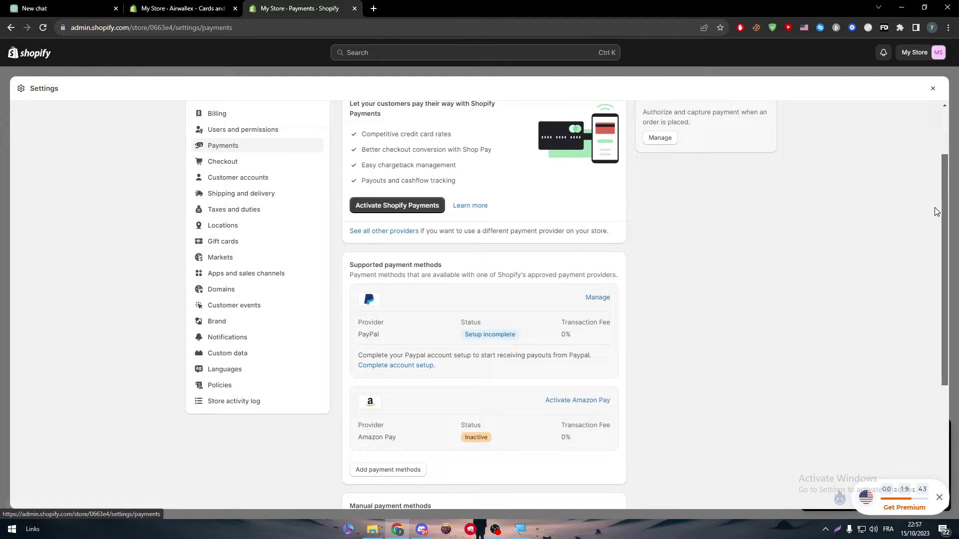
left_click(389, 357)
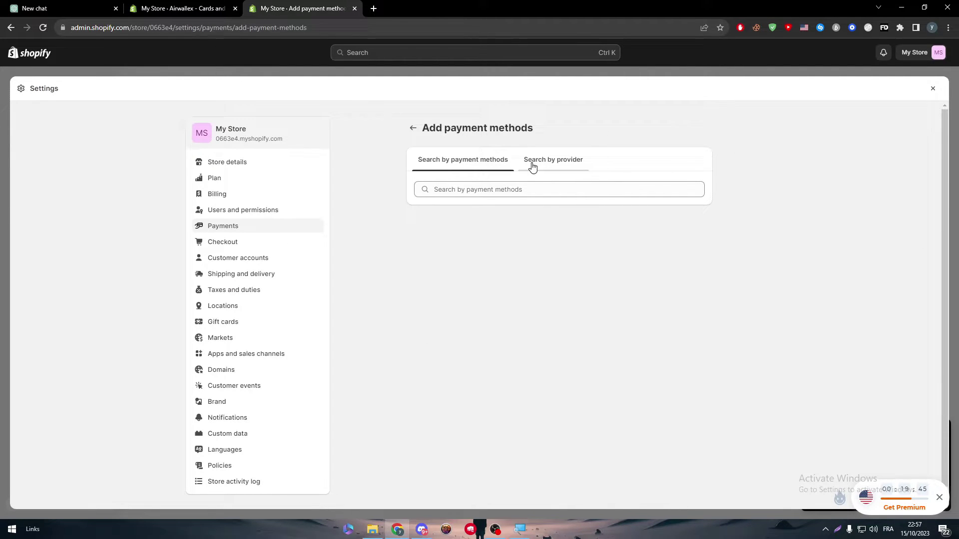
left_click(563, 165)
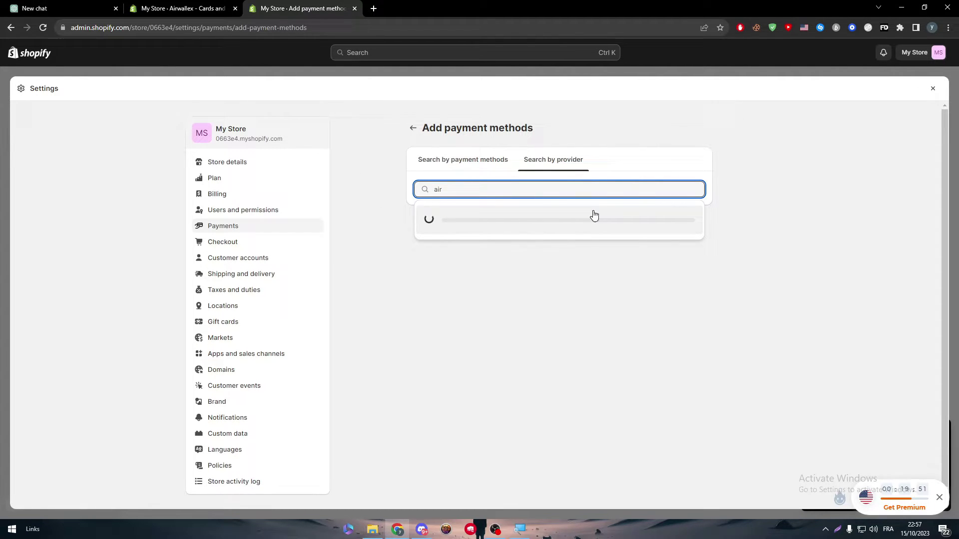
left_click(499, 220)
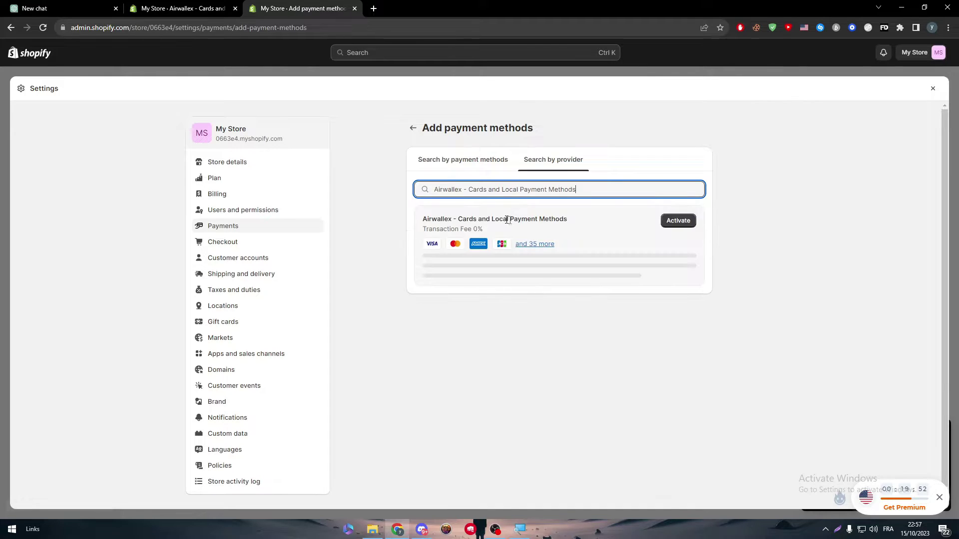
left_click(675, 220)
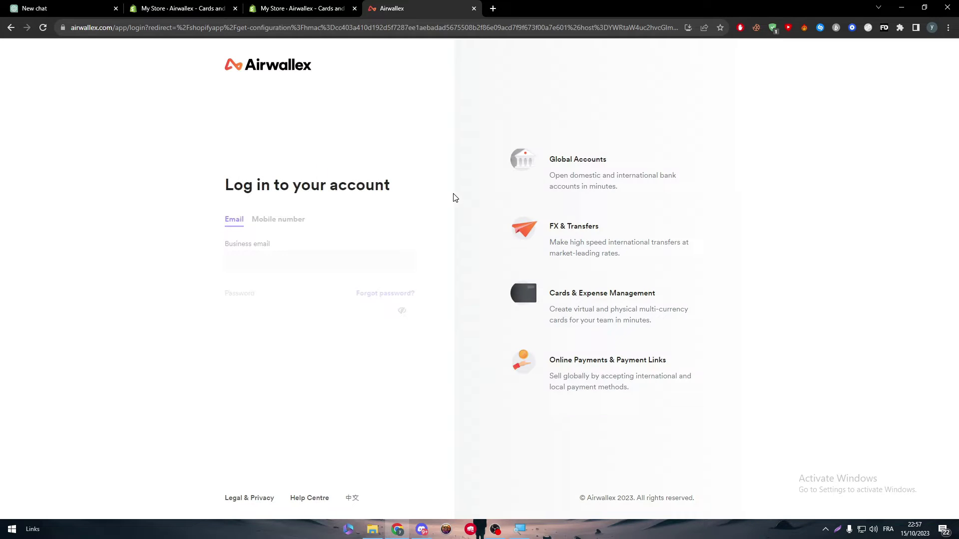
Start a new Airwallex account using generated signup data and a saved business e-mail.
left_click(319, 367)
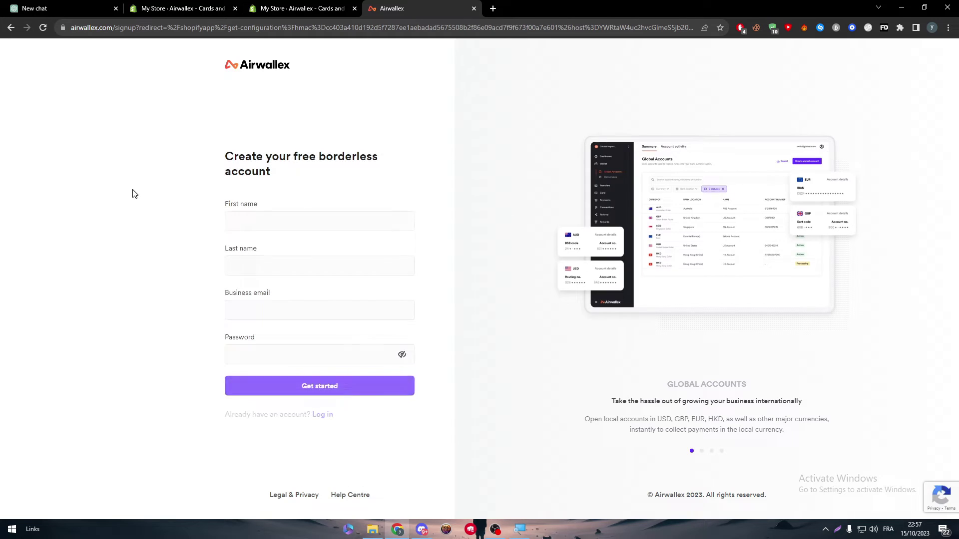
left_click(884, 27)
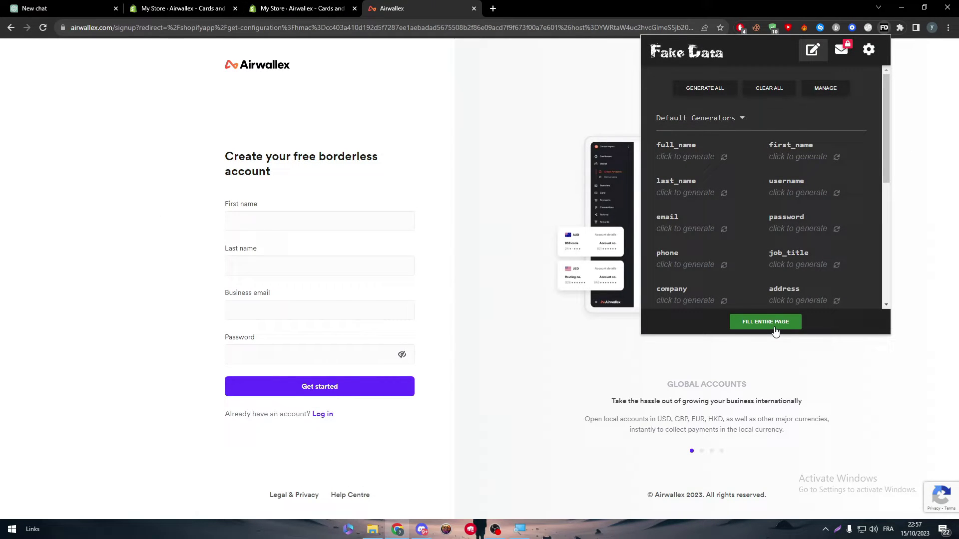
left_click(766, 322)
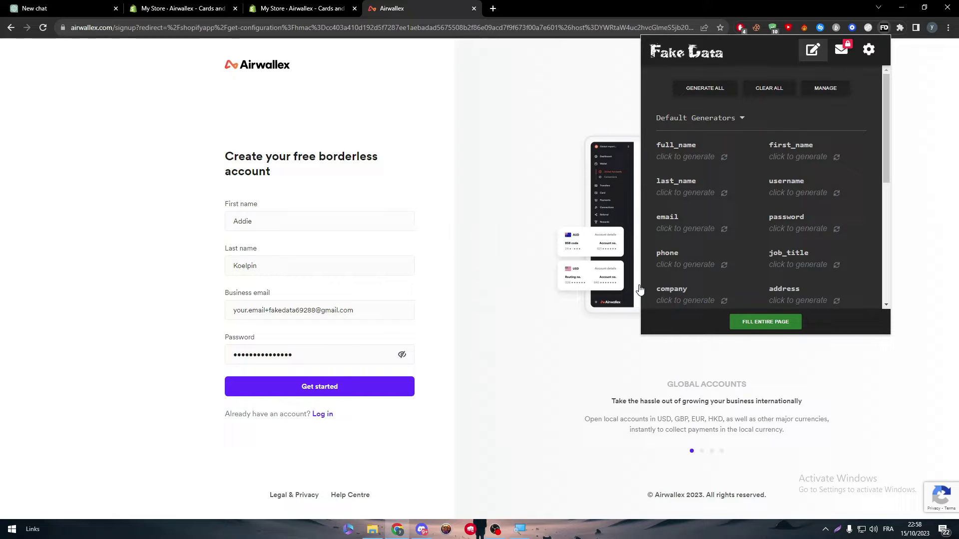
triple_click(309, 310)
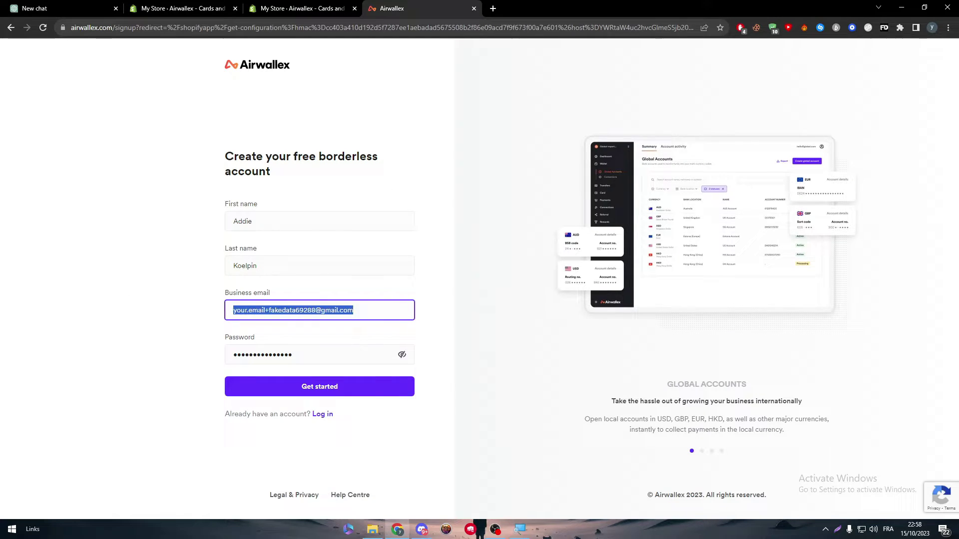
key("BackSpace")
left_click(290, 335)
left_click(253, 386)
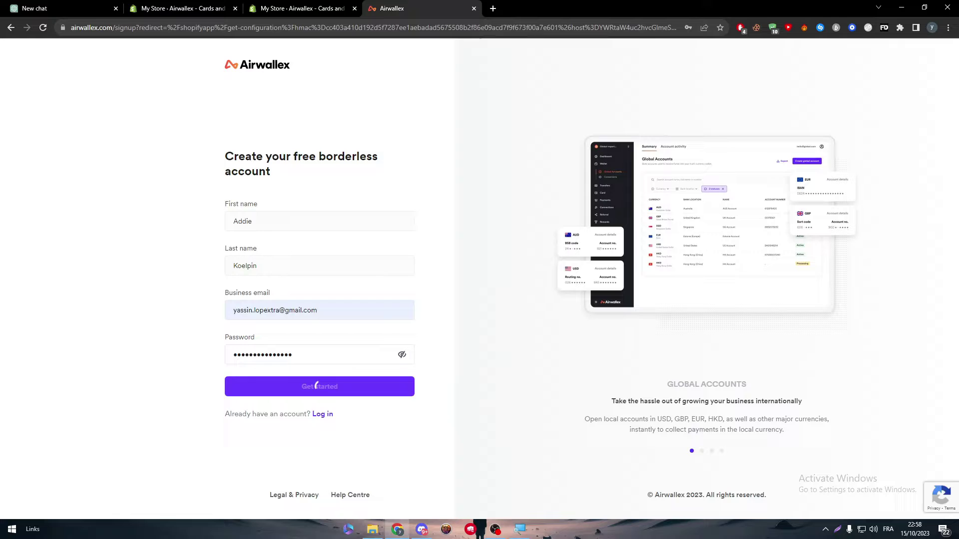
Fill the account setup form with generated data, initially choosing Singapore as business country.
left_click(883, 28)
left_click(765, 322)
left_click_drag(503, 358, 456, 385)
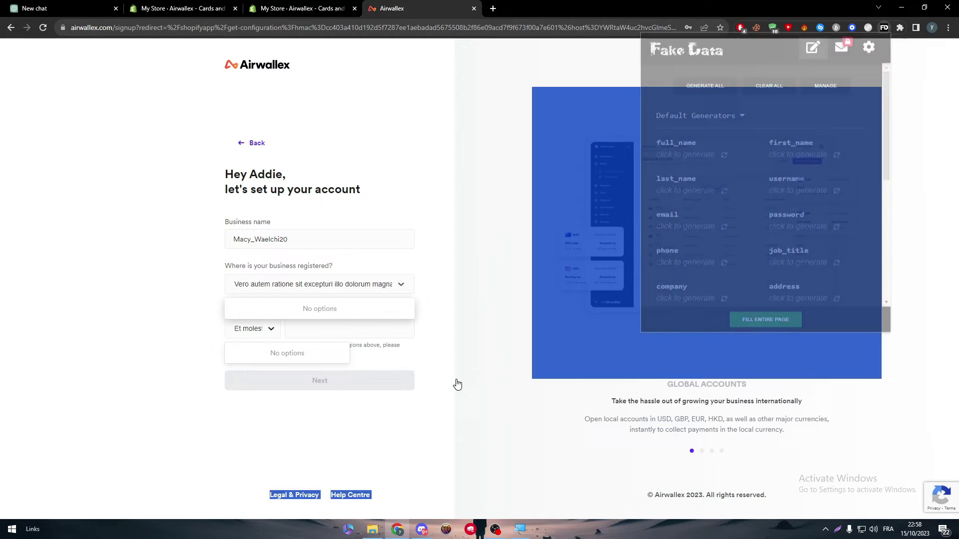
left_click(398, 290)
left_click(322, 390)
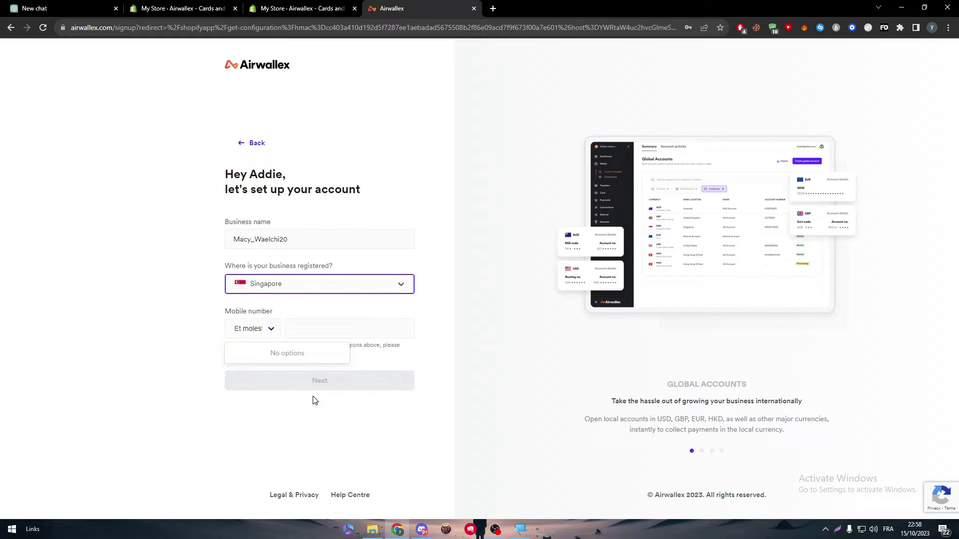
Change the business registration country to United States of America by filtering the country list.
left_click(385, 295)
type("uuu")
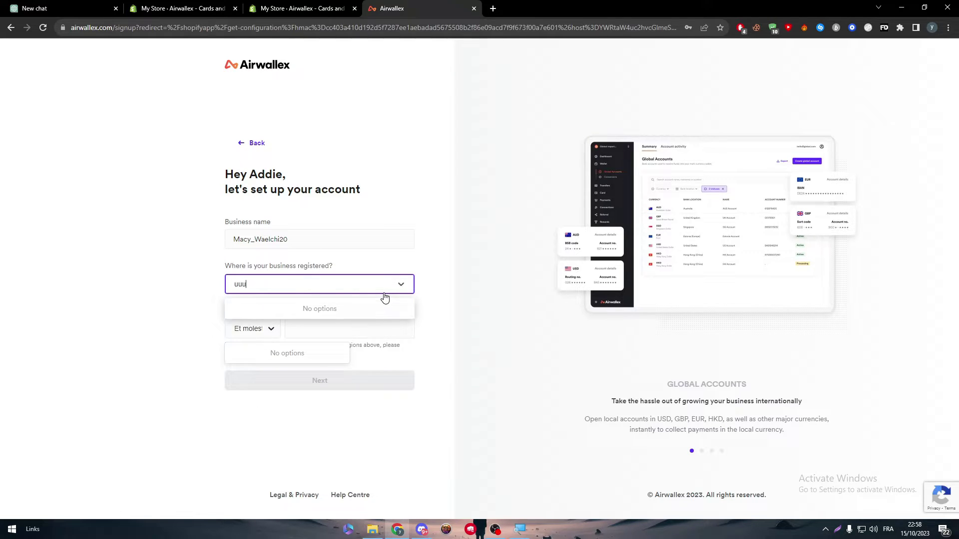
key("BackSpace")
key("BackSpace")
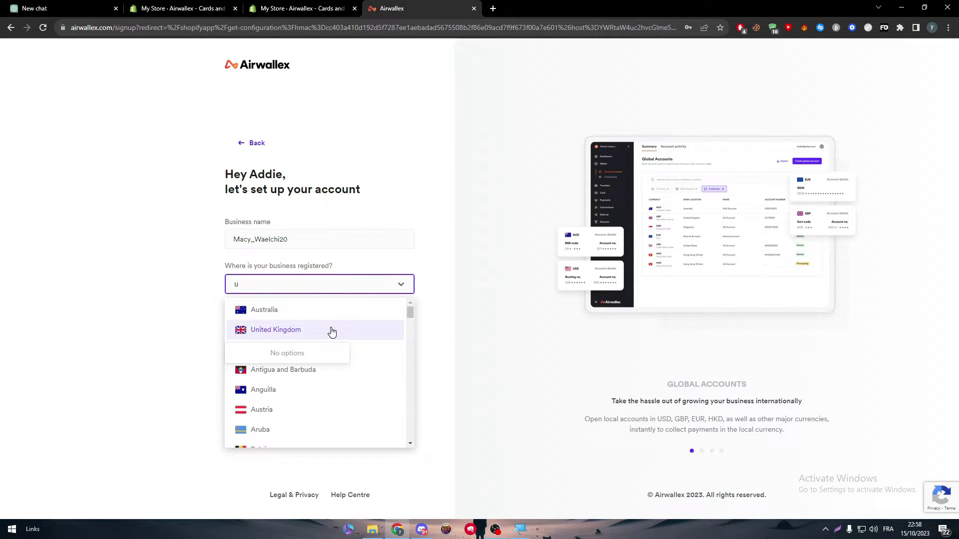
type("sa")
key("BackSpace")
key("BackSpace")
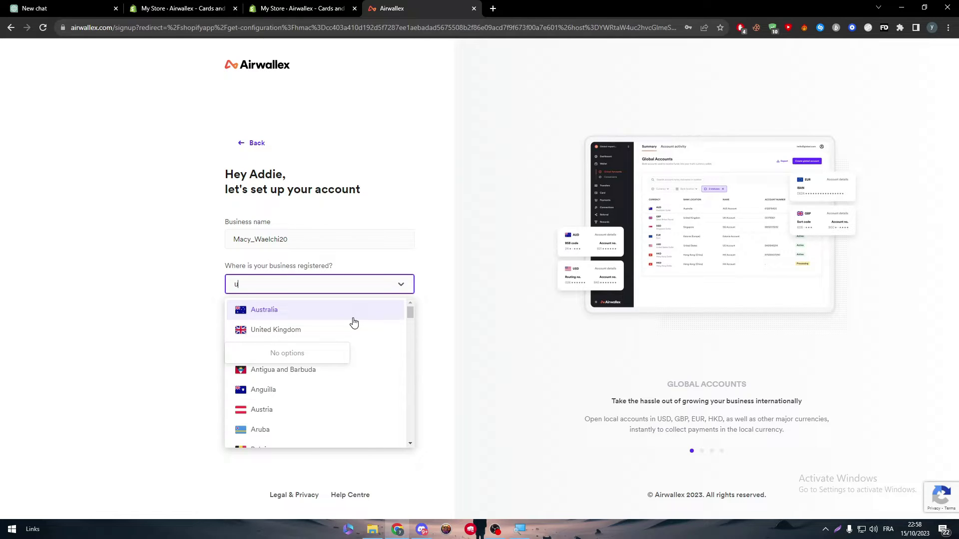
type("nited")
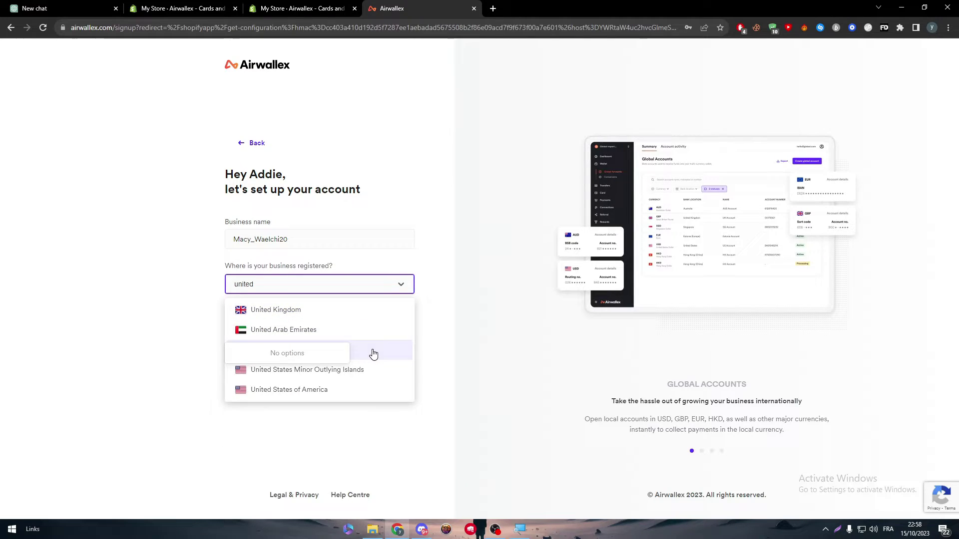
left_click(373, 353)
left_click(364, 280)
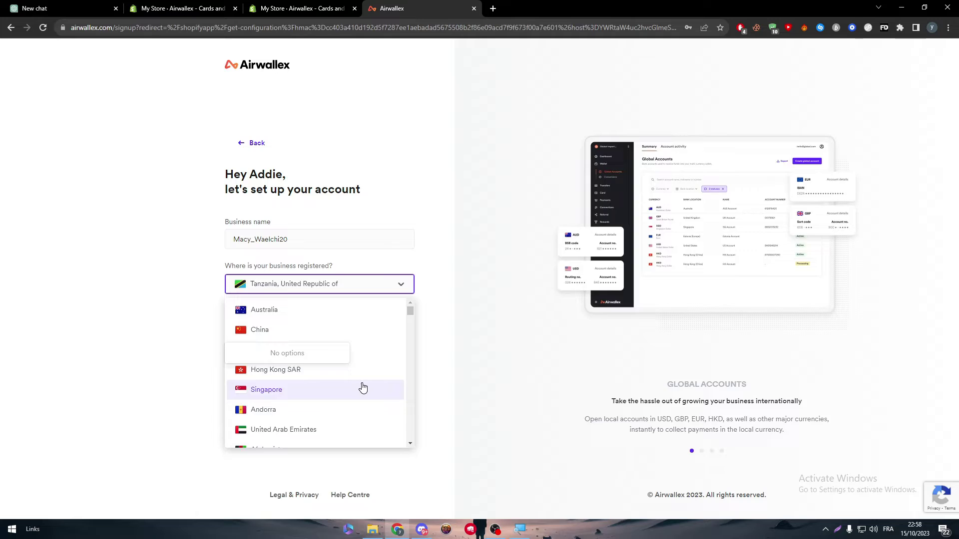
type("ug")
key("BackSpace")
type("ni")
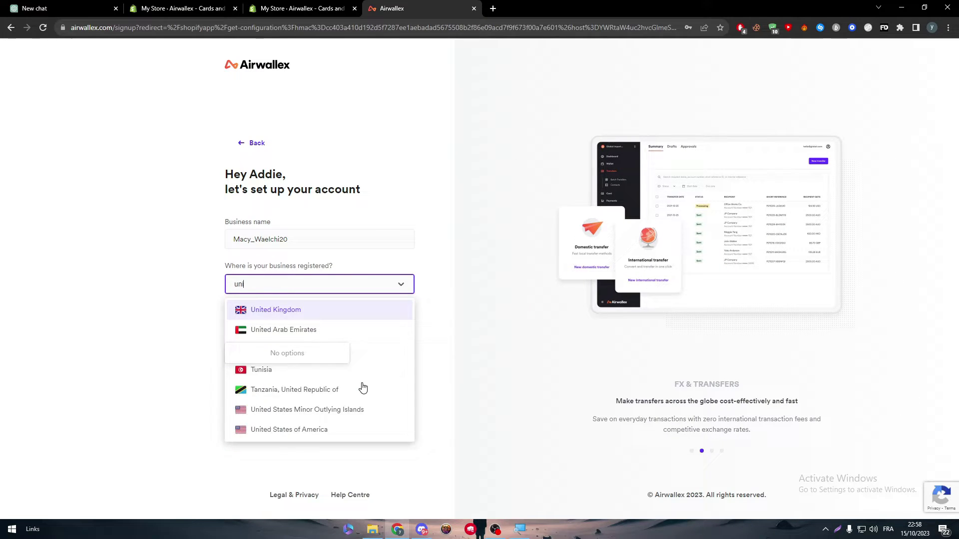
type("te")
left_click(363, 389)
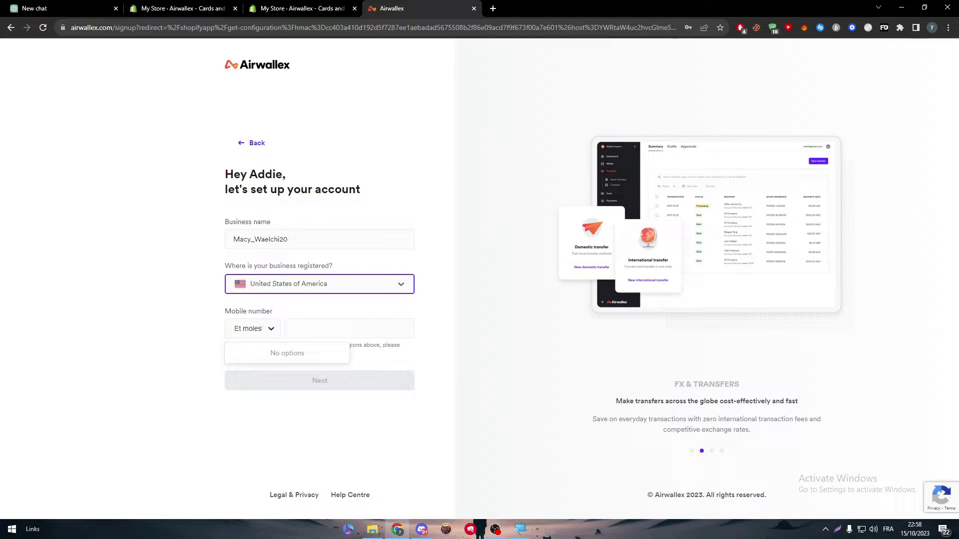
Set the phone country code to +1 and get the Mobile number field ready.
left_click(272, 331)
left_click(294, 327)
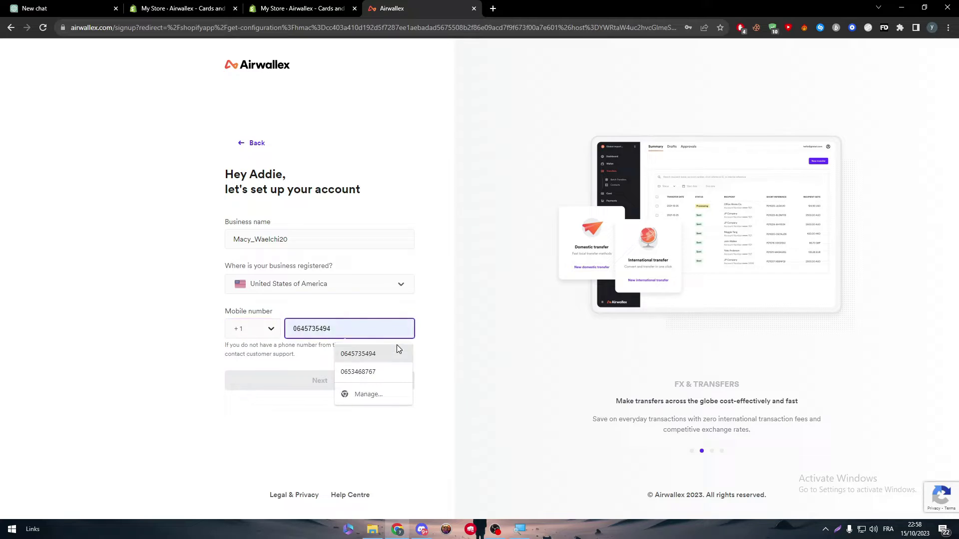
left_click(402, 377)
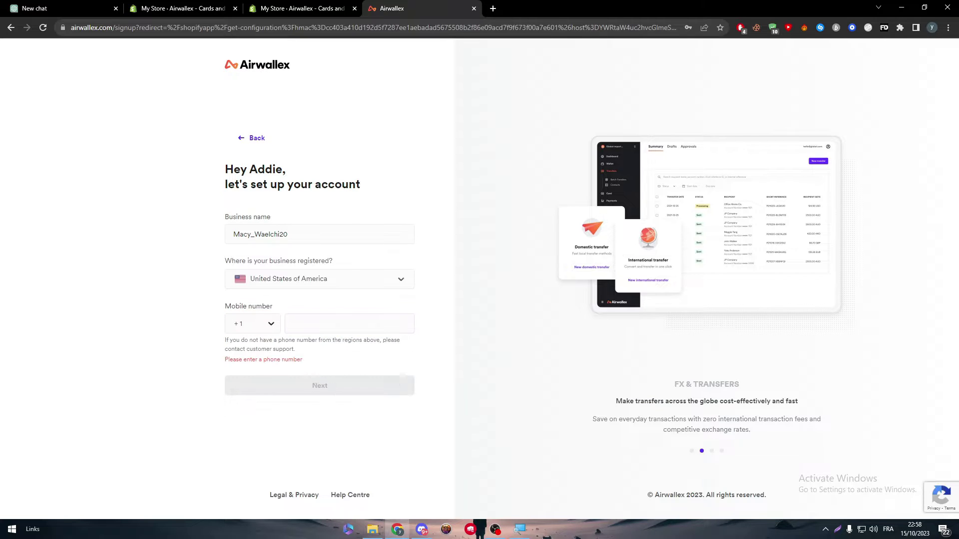
left_click(503, 5)
Load the fake name generator and select its generated US phone number.
left_click(289, 45)
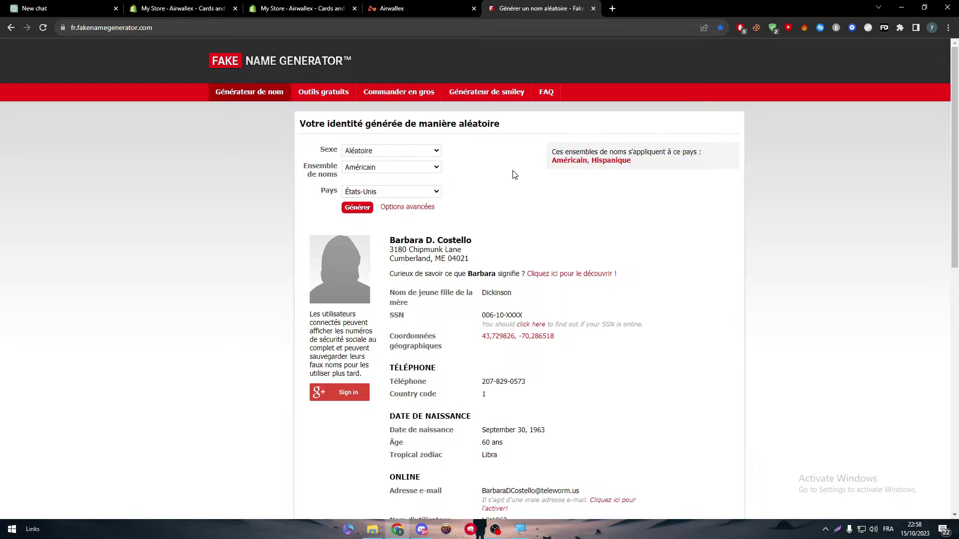
triple_click(502, 382)
key("ctrl+c")
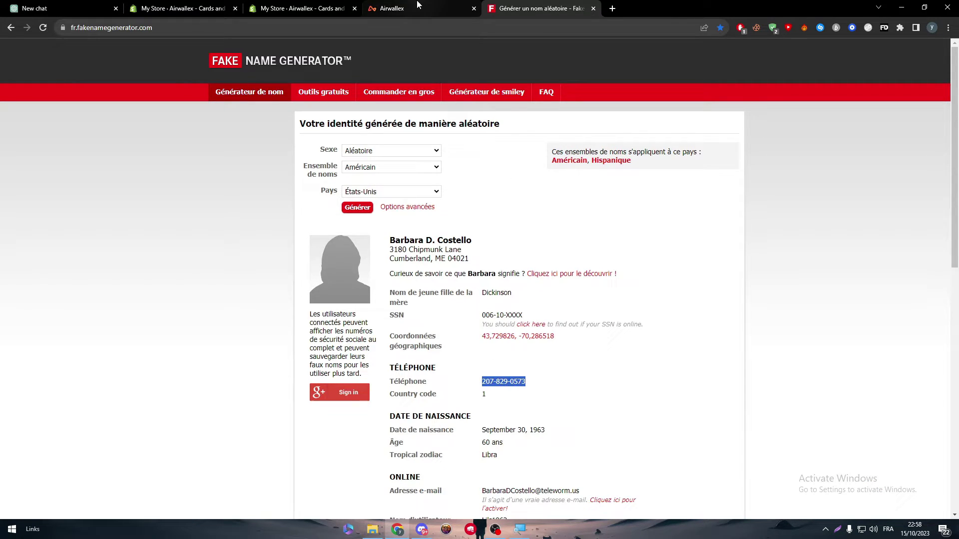
left_click(418, 4)
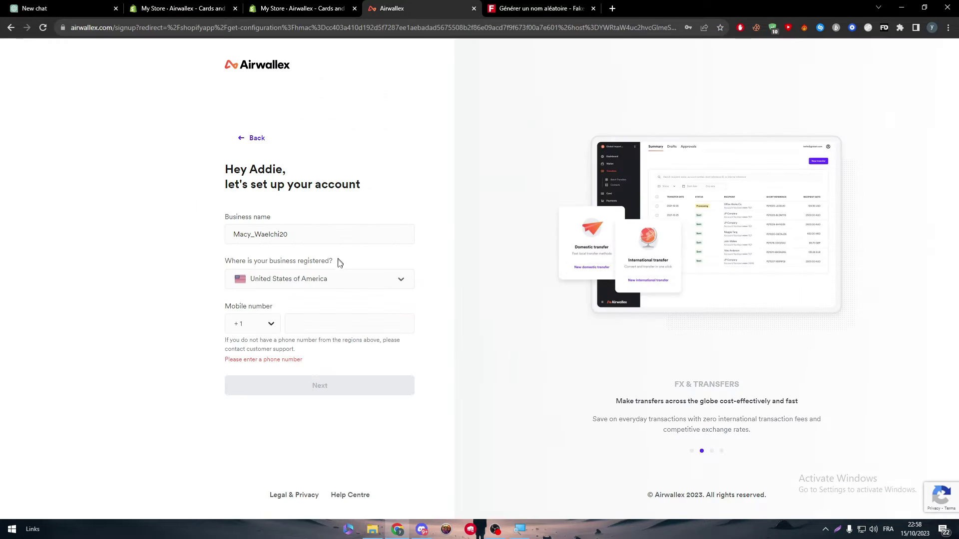
left_click(343, 320)
left_click(537, 8)
left_click(434, 8)
Strip the dashes from the phone number, enter it as the Airwallex mobile number and submit.
left_click(104, 29)
key("ctrl+v")
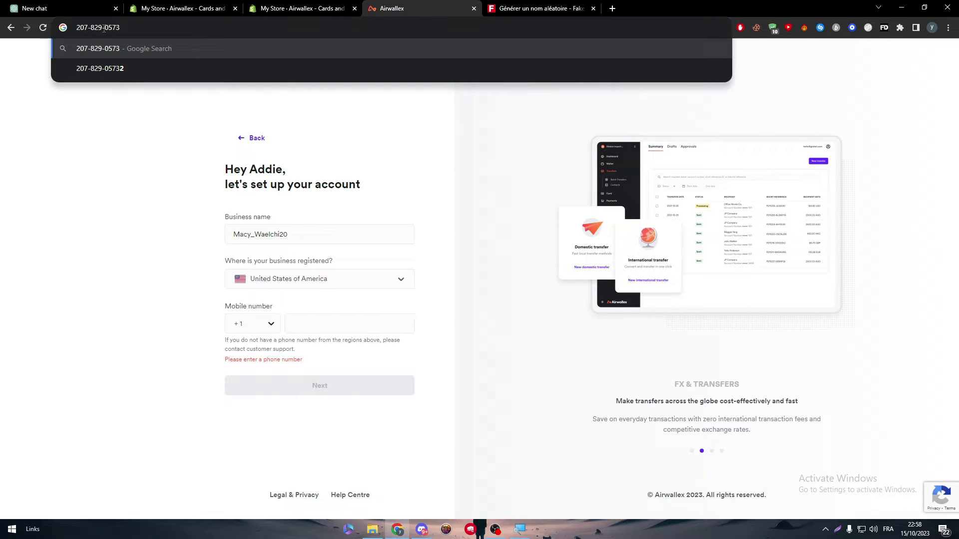
left_click(104, 28)
key("BackSpace")
left_click(91, 29)
key("BackSpace")
key("ctrl+a")
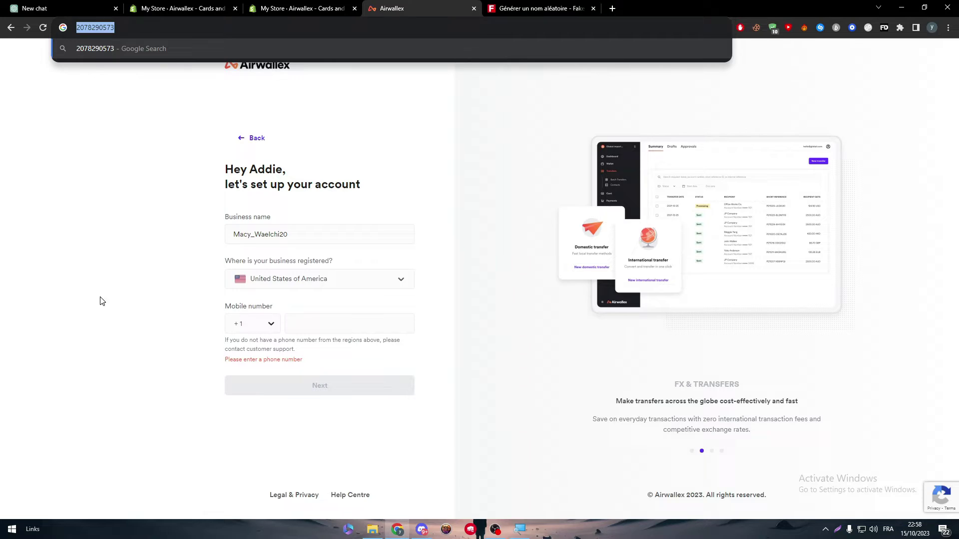
key("ctrl+c")
left_click(310, 324)
key("ctrl+v")
left_click(283, 381)
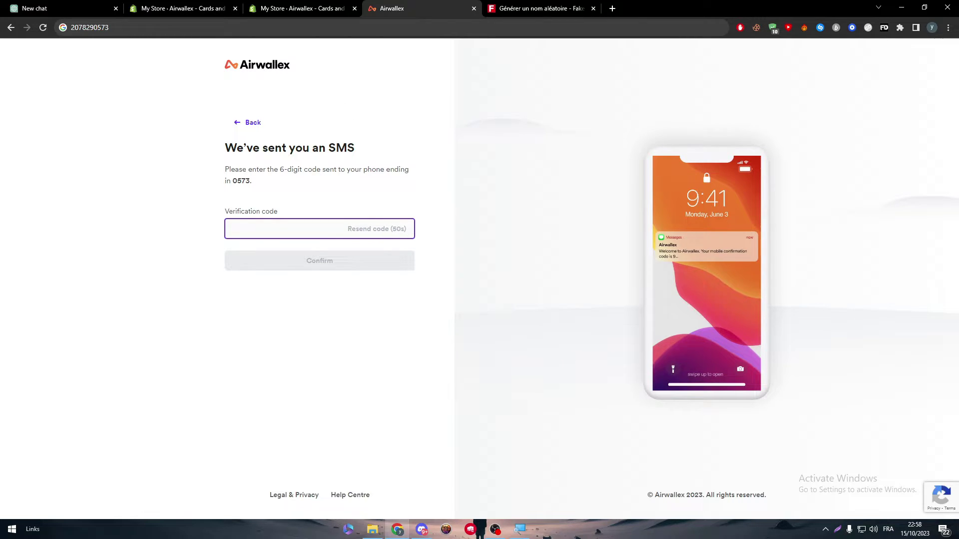
Leave the 6-digit SMS code empty, triggering the enter-code warning.
left_click(412, 156)
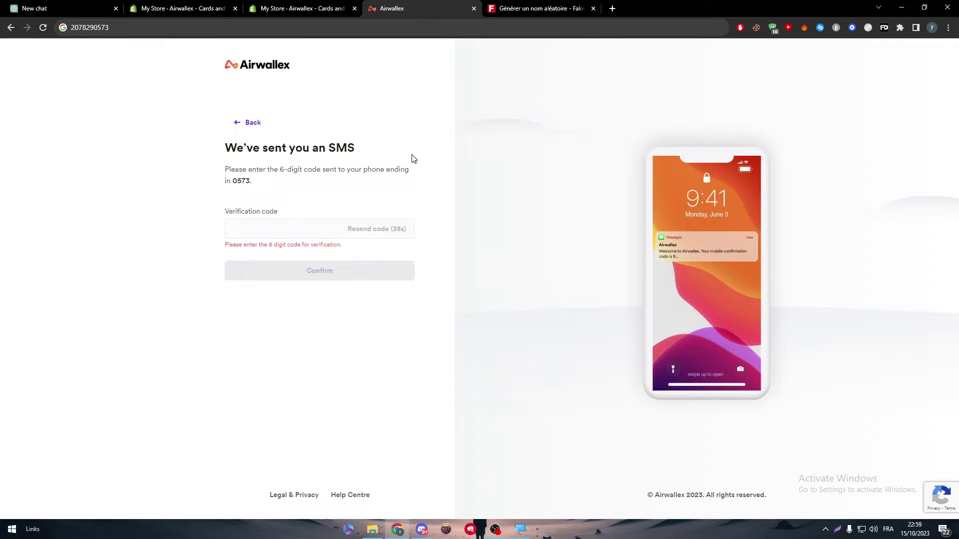
Close the Airwallex and Fake Name Generator tabs and open Store details in Shopify Settings.
left_click(474, 8)
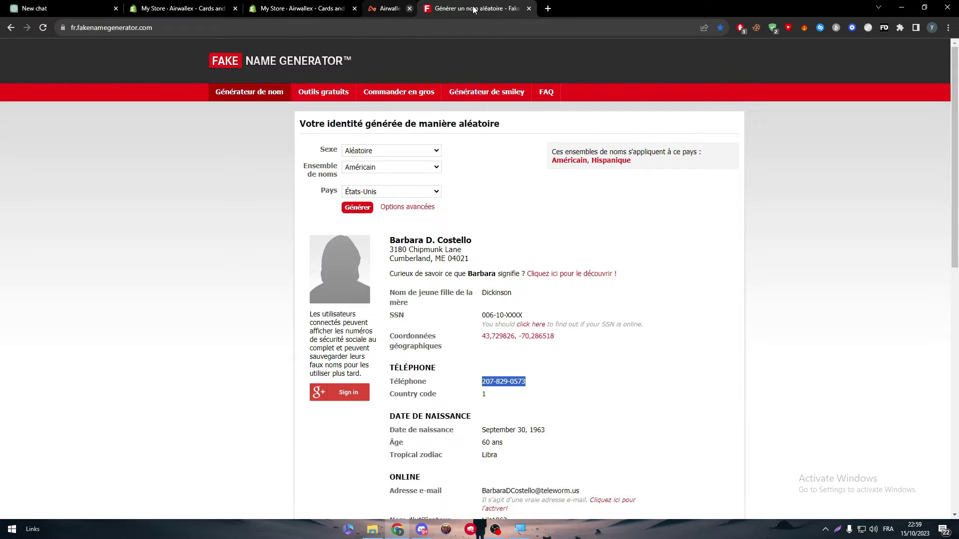
left_click(474, 8)
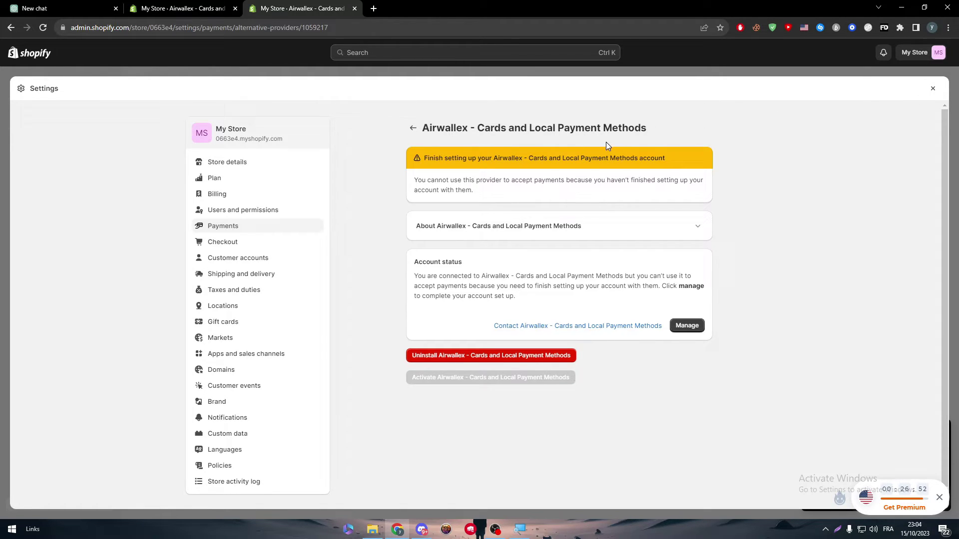
left_click(249, 160)
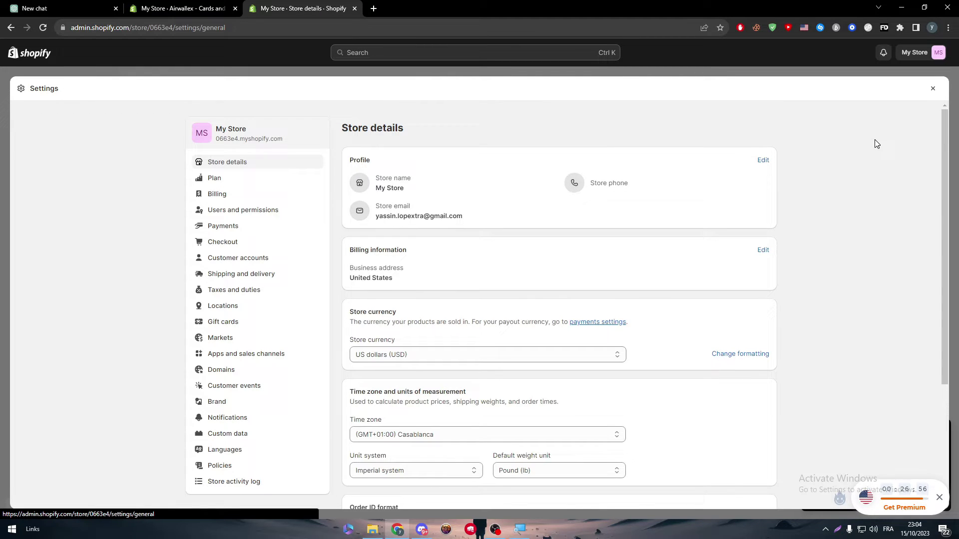
scroll(899, 180, "down", 3)
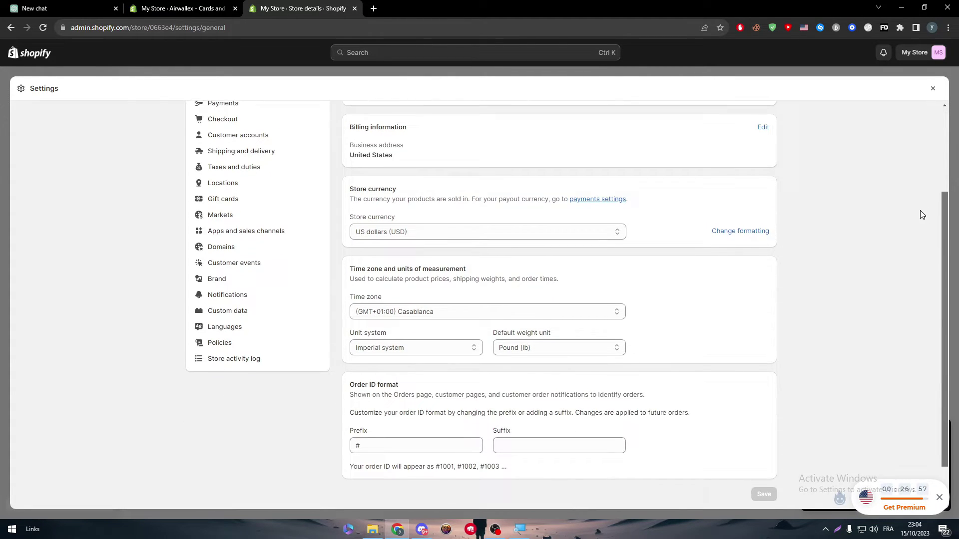
scroll(922, 215, "down", 1)
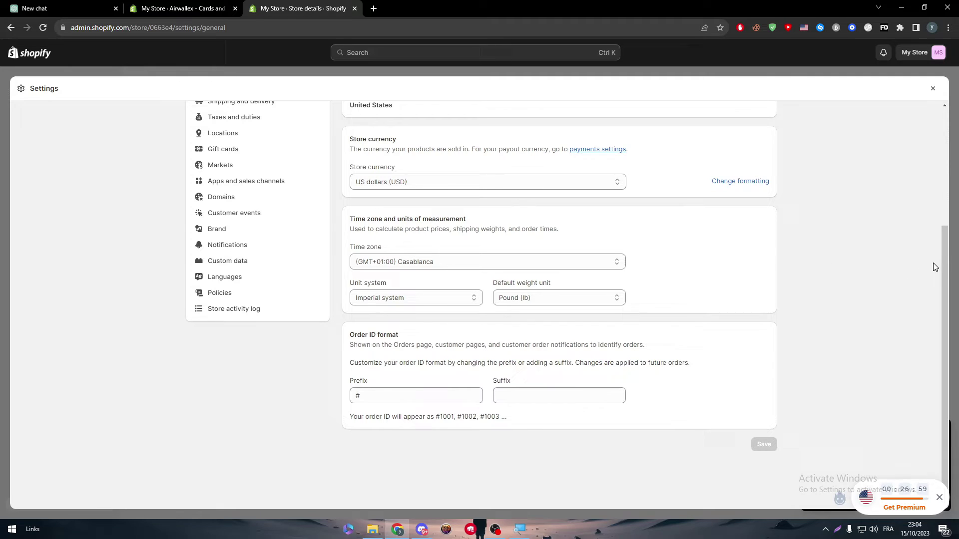
key("Escape")
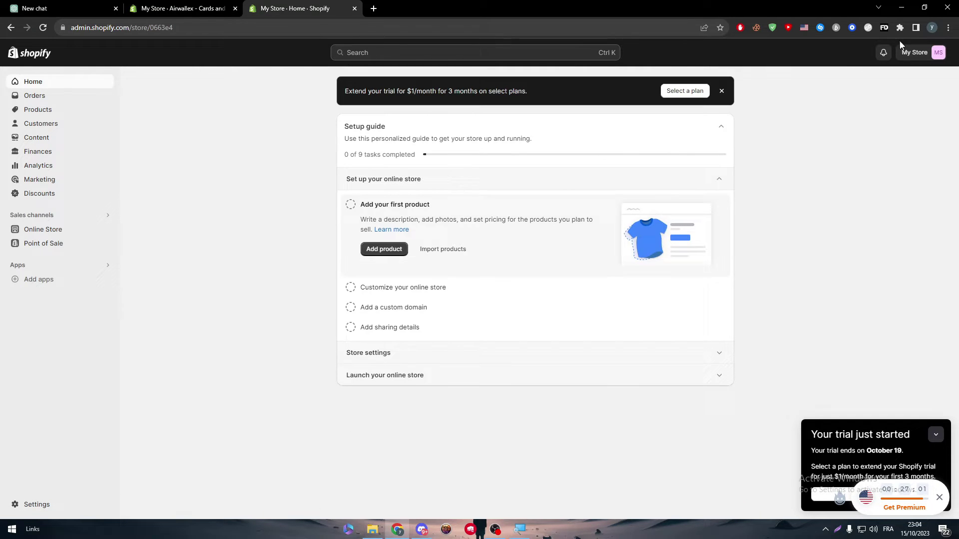
left_click(914, 52)
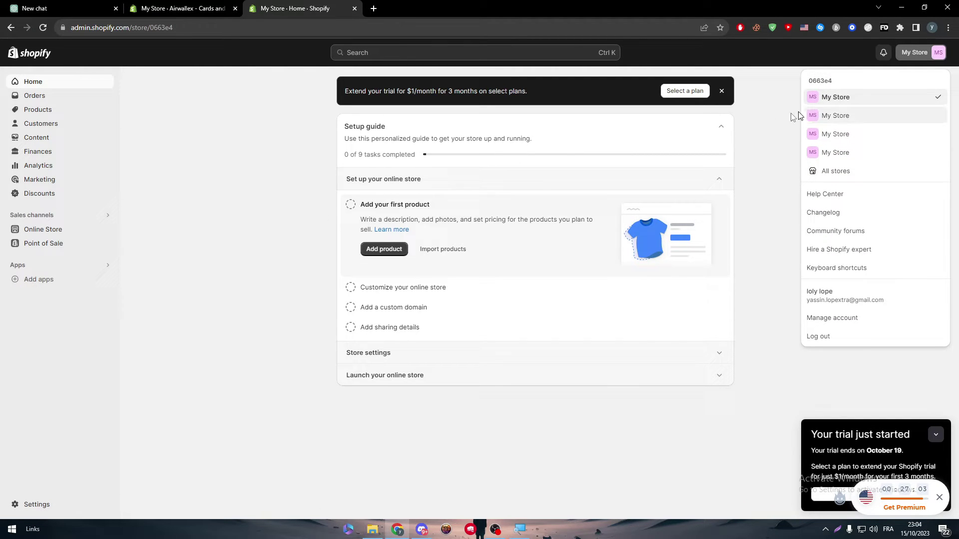
left_click(35, 505)
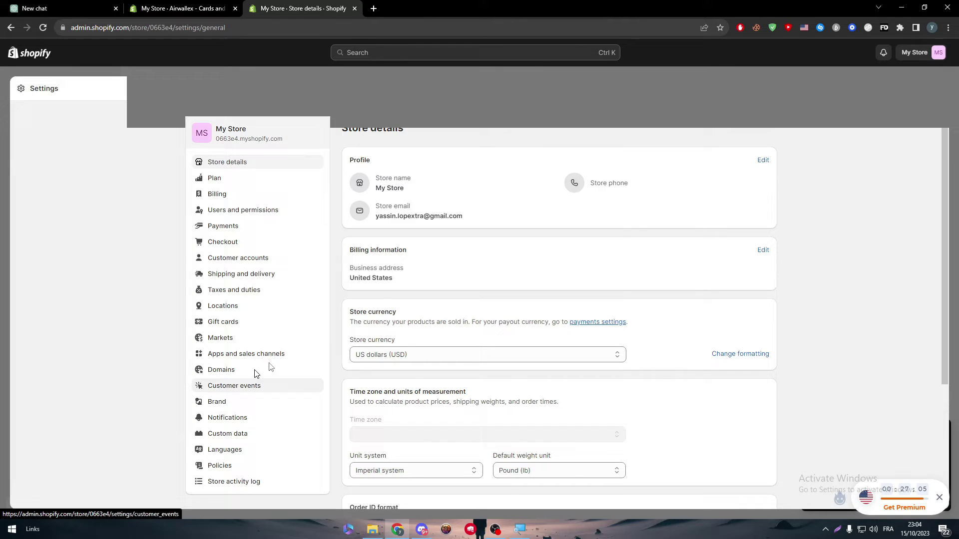
triple_click(418, 256)
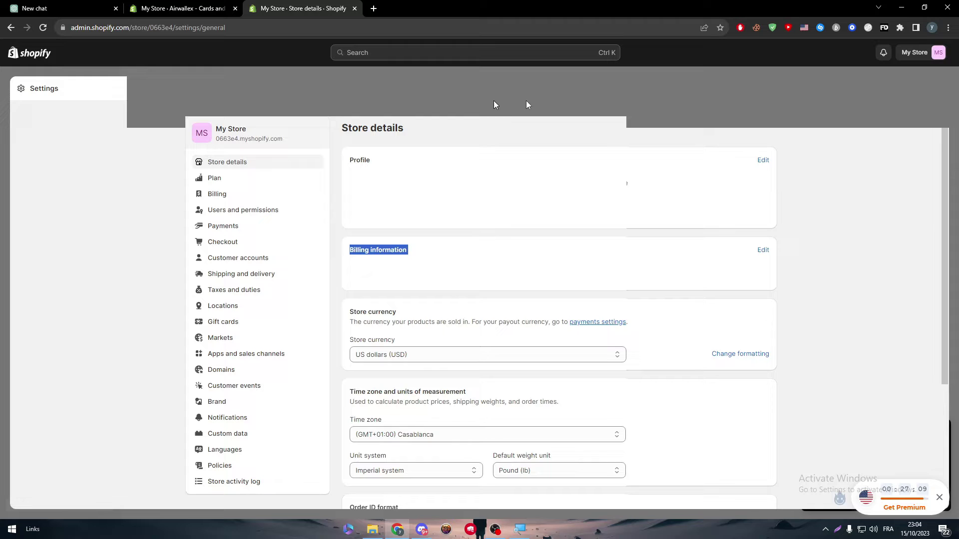
left_click(44, 28)
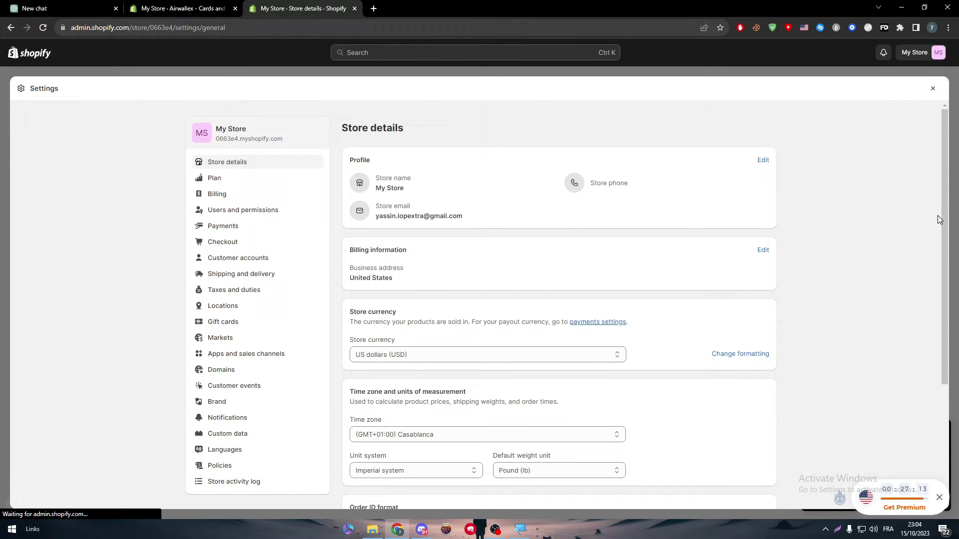
scroll(939, 220, "down", 4)
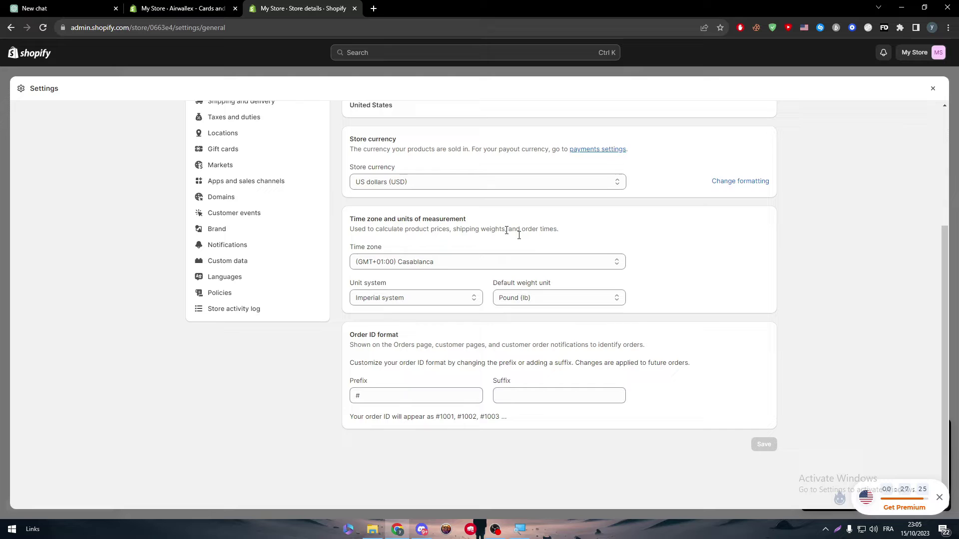
mouse_move(891, 498)
left_click_drag(944, 295, 944, 151)
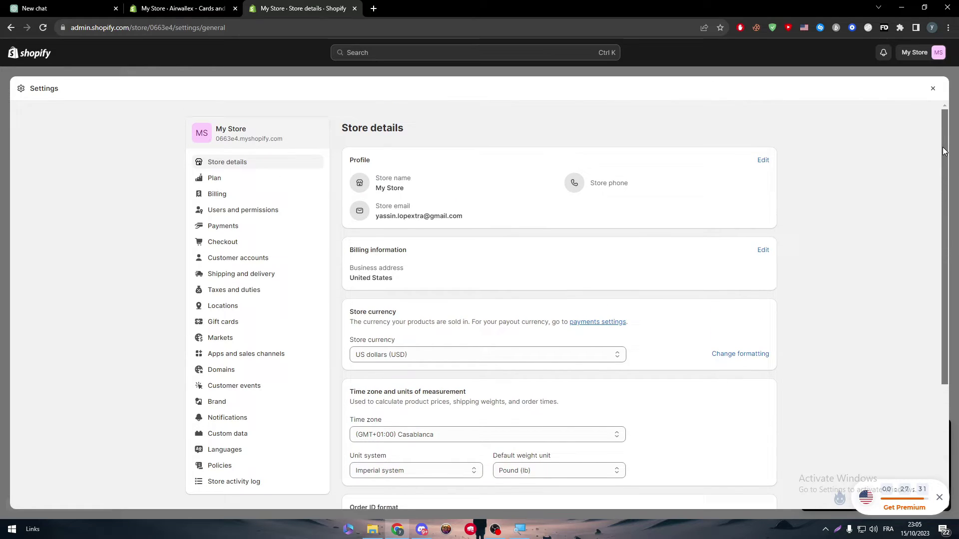
Review the Payments settings page before leaving Settings.
left_click(223, 226)
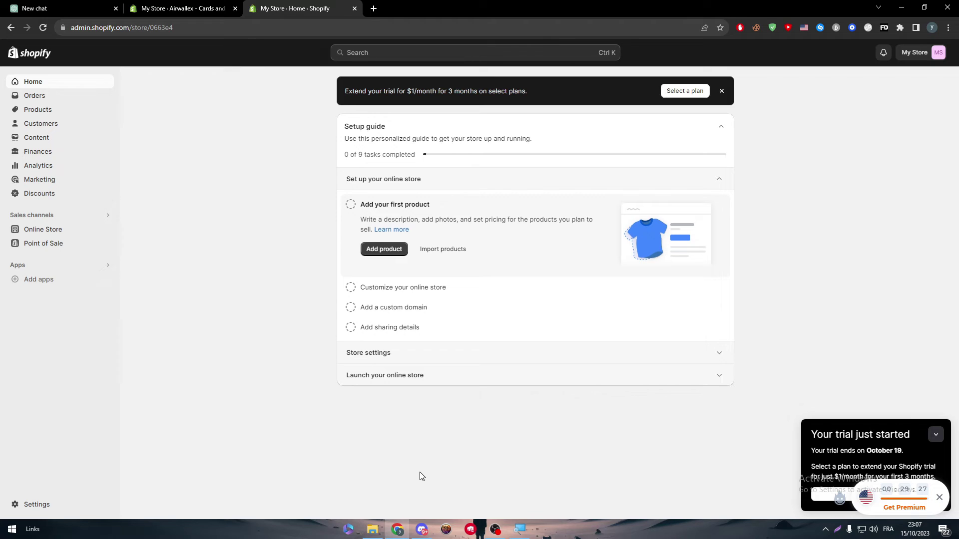
Google 'airwallex accepted countries' and open the help.airwallex.com article on business registration countries.
left_click(374, 8)
type("airwalle")
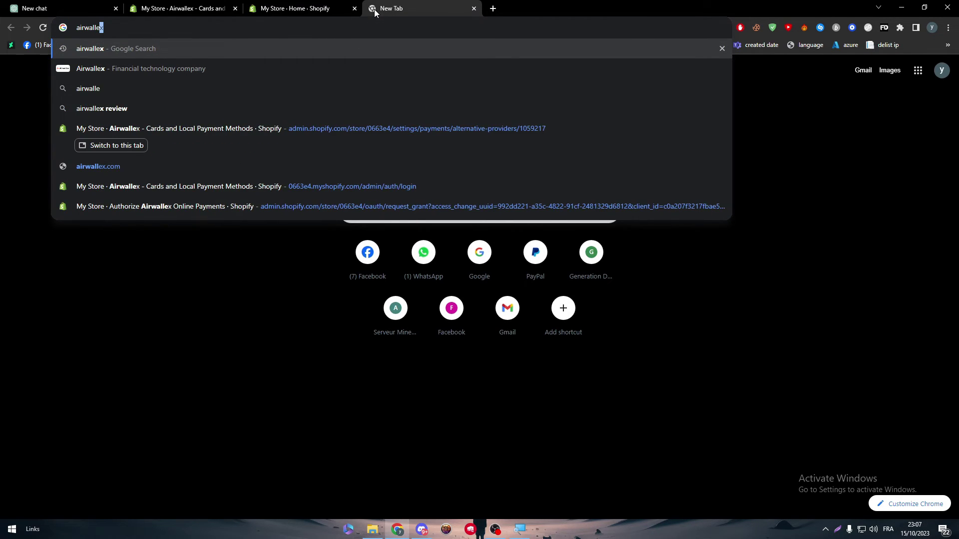
type("x accepted c")
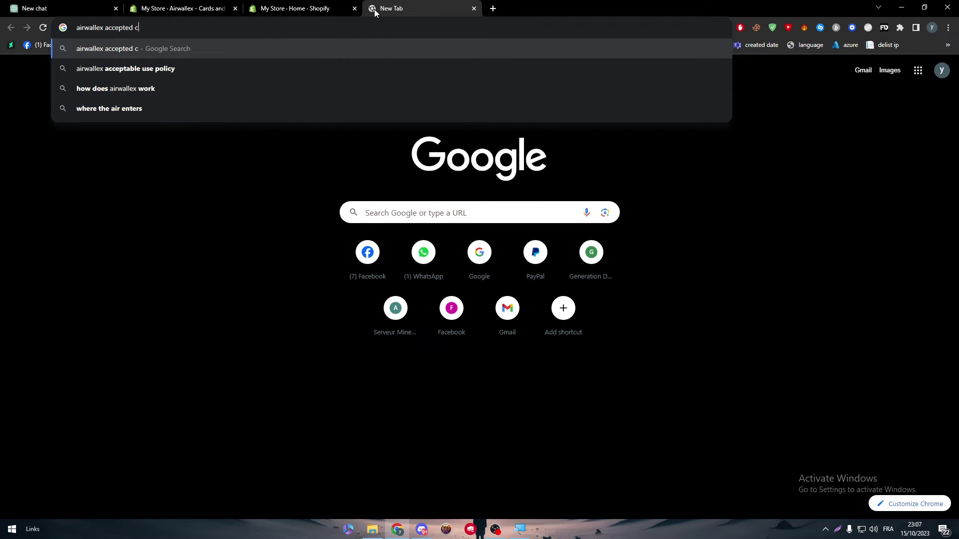
type("ountries")
key("Return")
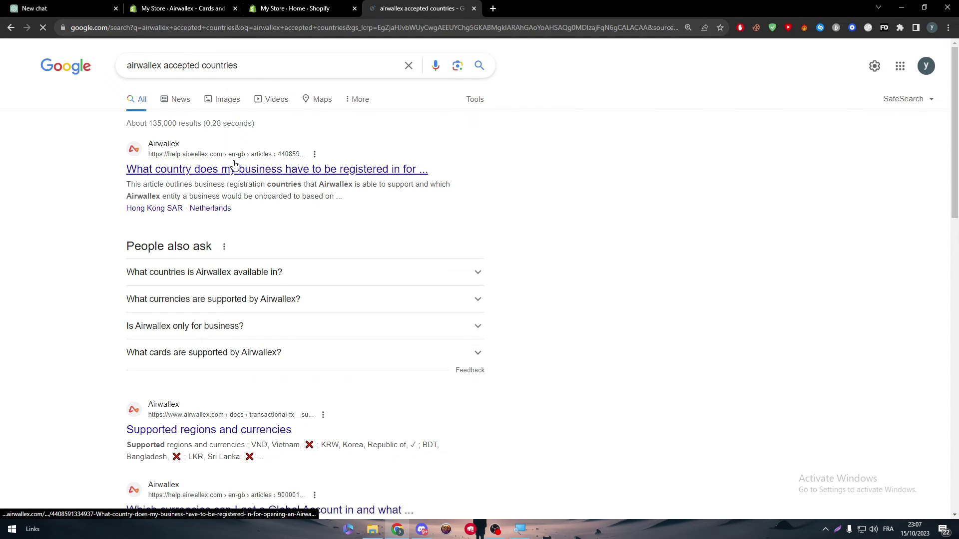
left_click(151, 158)
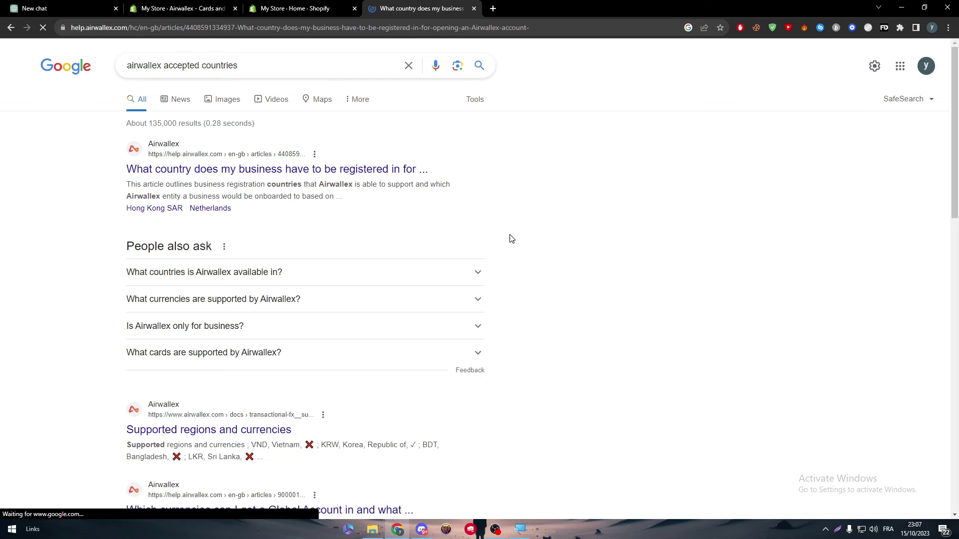
Scroll the help article to check the supported registration countries and country code tables.
scroll(669, 264, "down", 4)
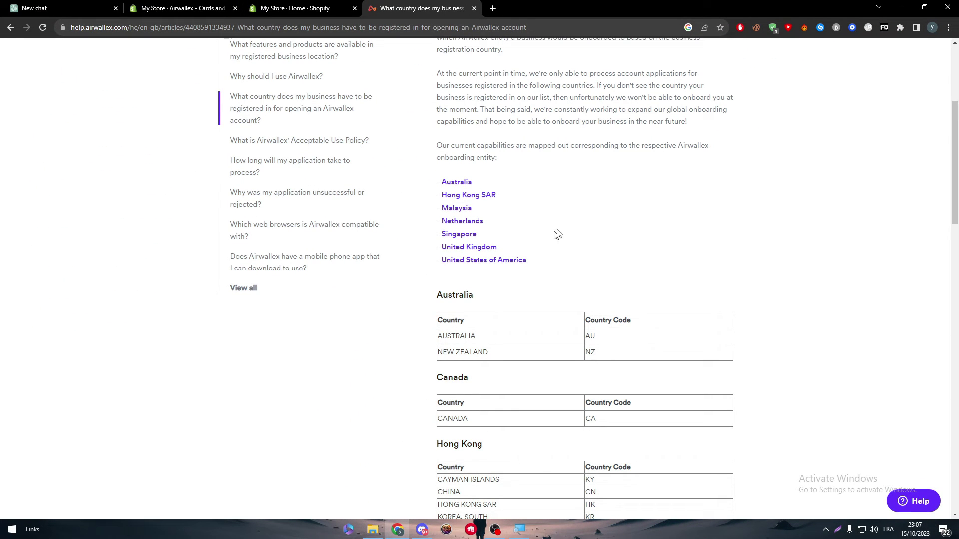
scroll(935, 251, "down", 4)
scroll(936, 251, "up", 5)
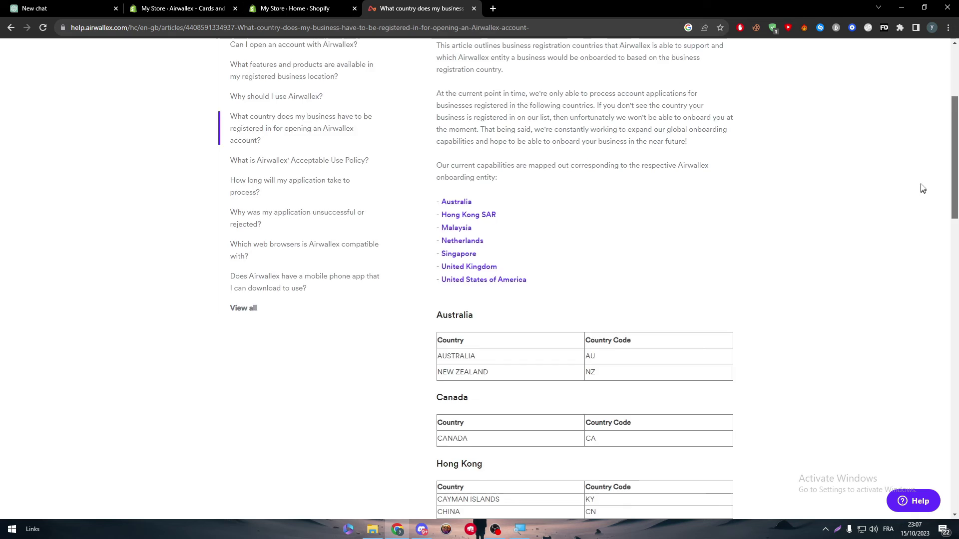